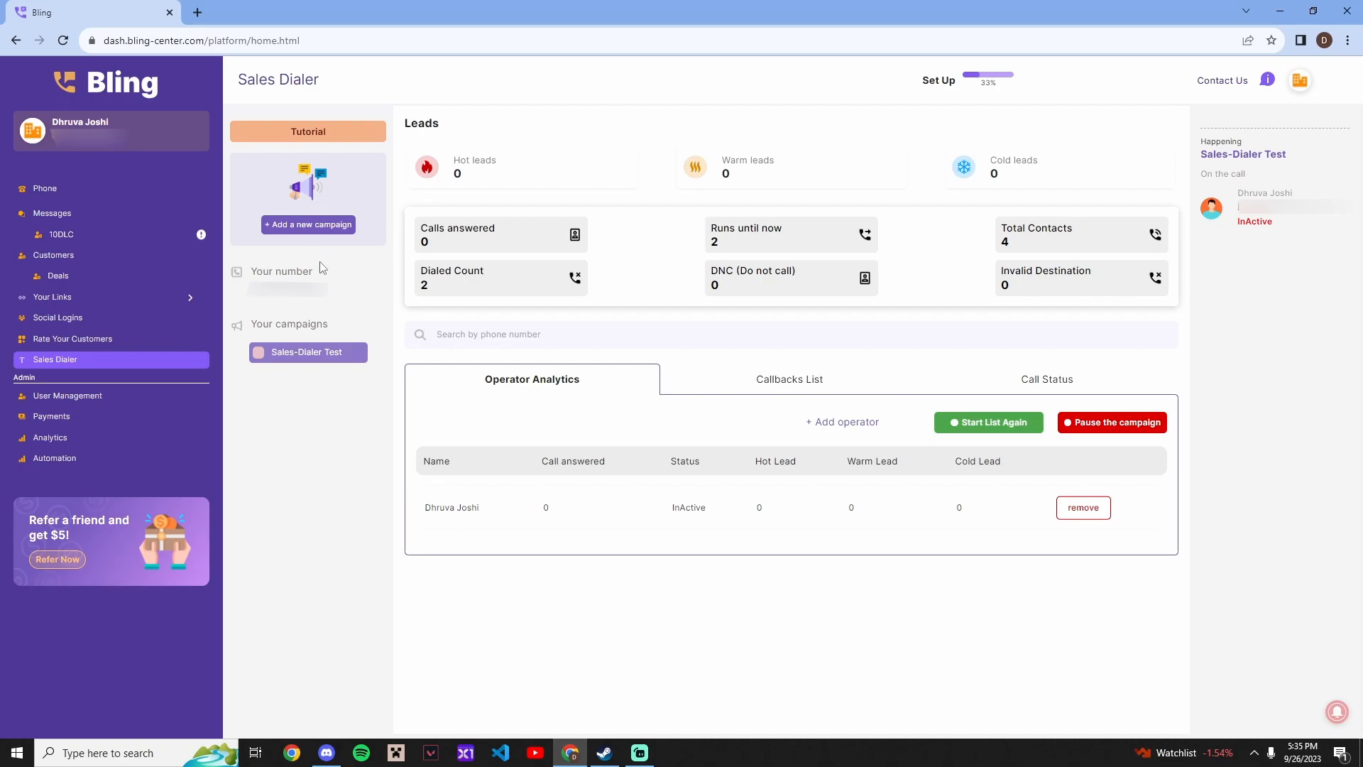
- Start a new sales dialer campaign and choose all seven listed CRM customers as its contacts
{"action": "left_click", "coordinate": [317, 225]}
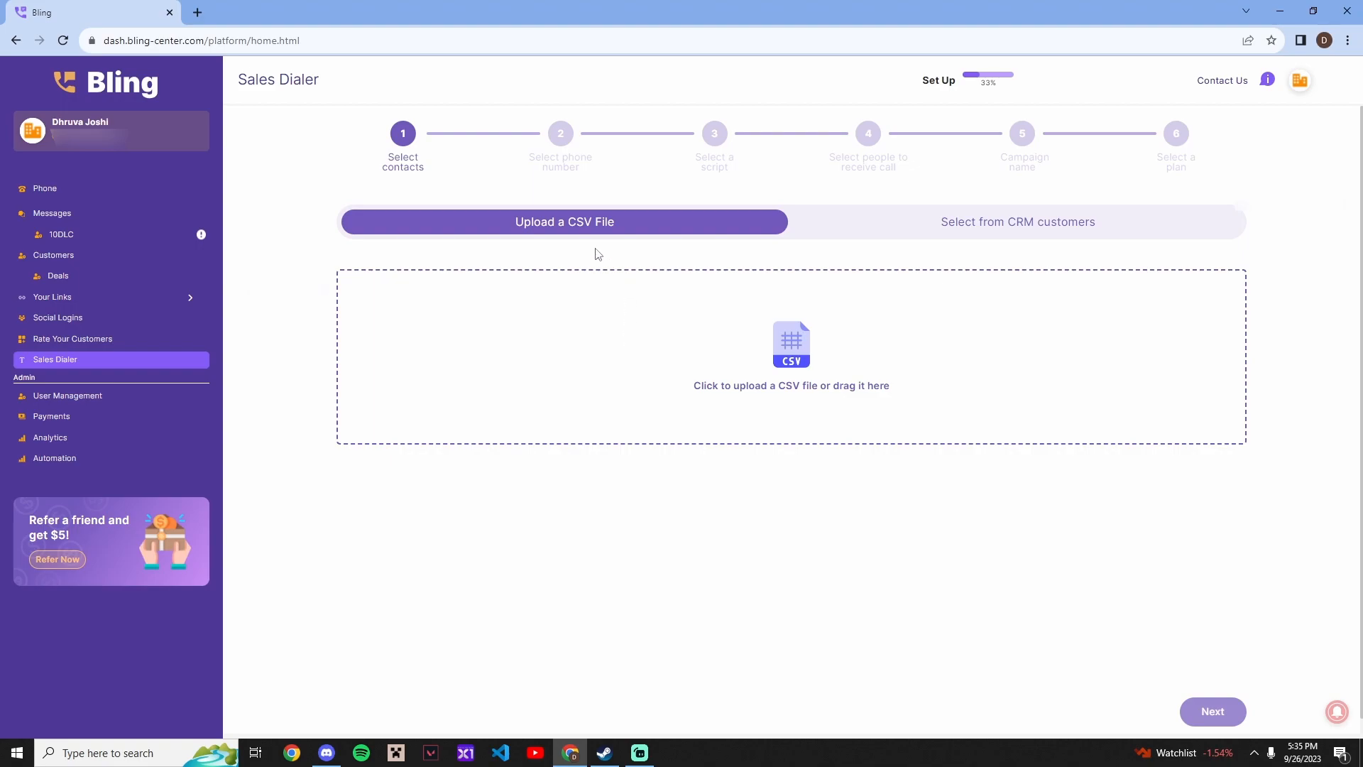
{"action": "left_click", "coordinate": [1032, 234]}
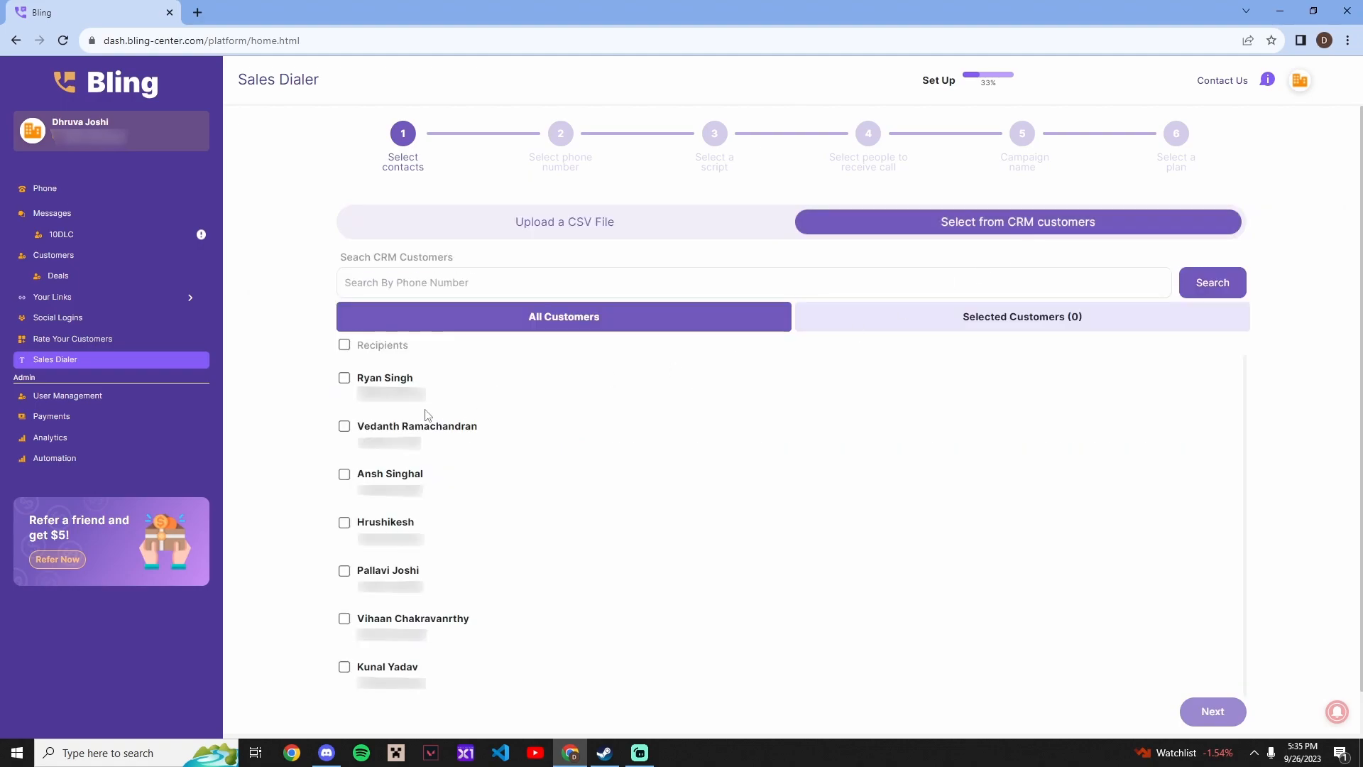
{"action": "left_click", "coordinate": [344, 378]}
{"action": "left_click", "coordinate": [344, 425]}
{"action": "left_click", "coordinate": [344, 473]}
{"action": "left_click", "coordinate": [344, 522]}
{"action": "left_click", "coordinate": [344, 618]}
{"action": "left_click", "coordinate": [344, 571]}
{"action": "left_click", "coordinate": [344, 667]}
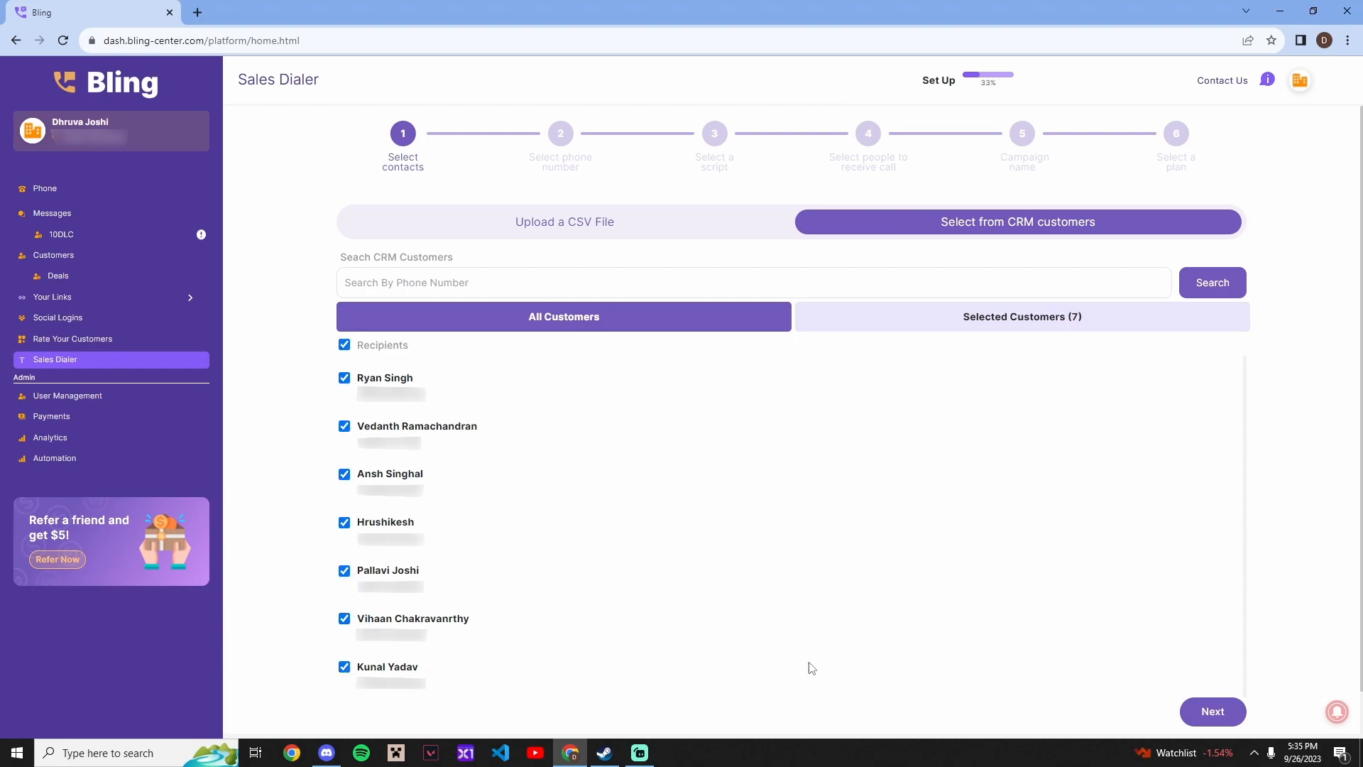
{"action": "left_click", "coordinate": [1214, 713]}
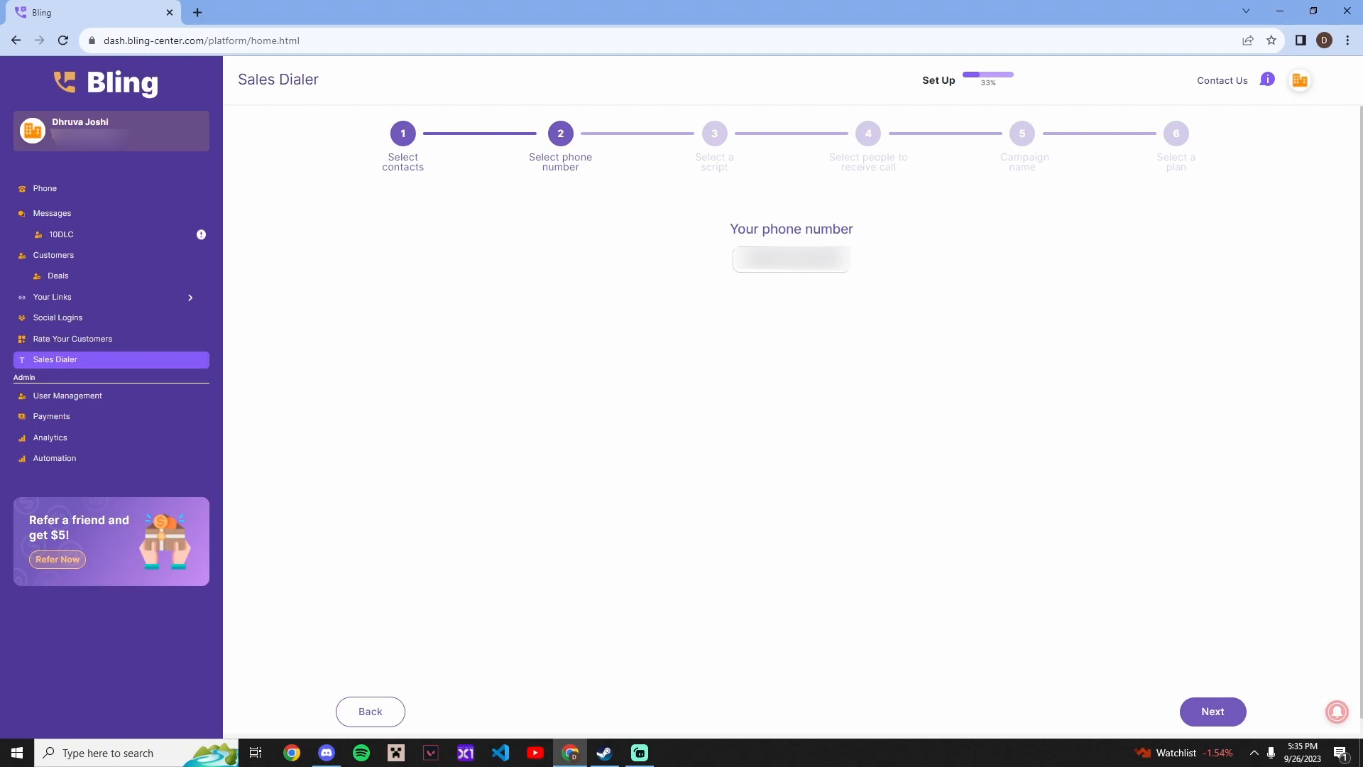
- Accept the offered phone number and write the call script "hi! do you want all of your customer communications in one place?"
{"action": "left_click", "coordinate": [1213, 712]}
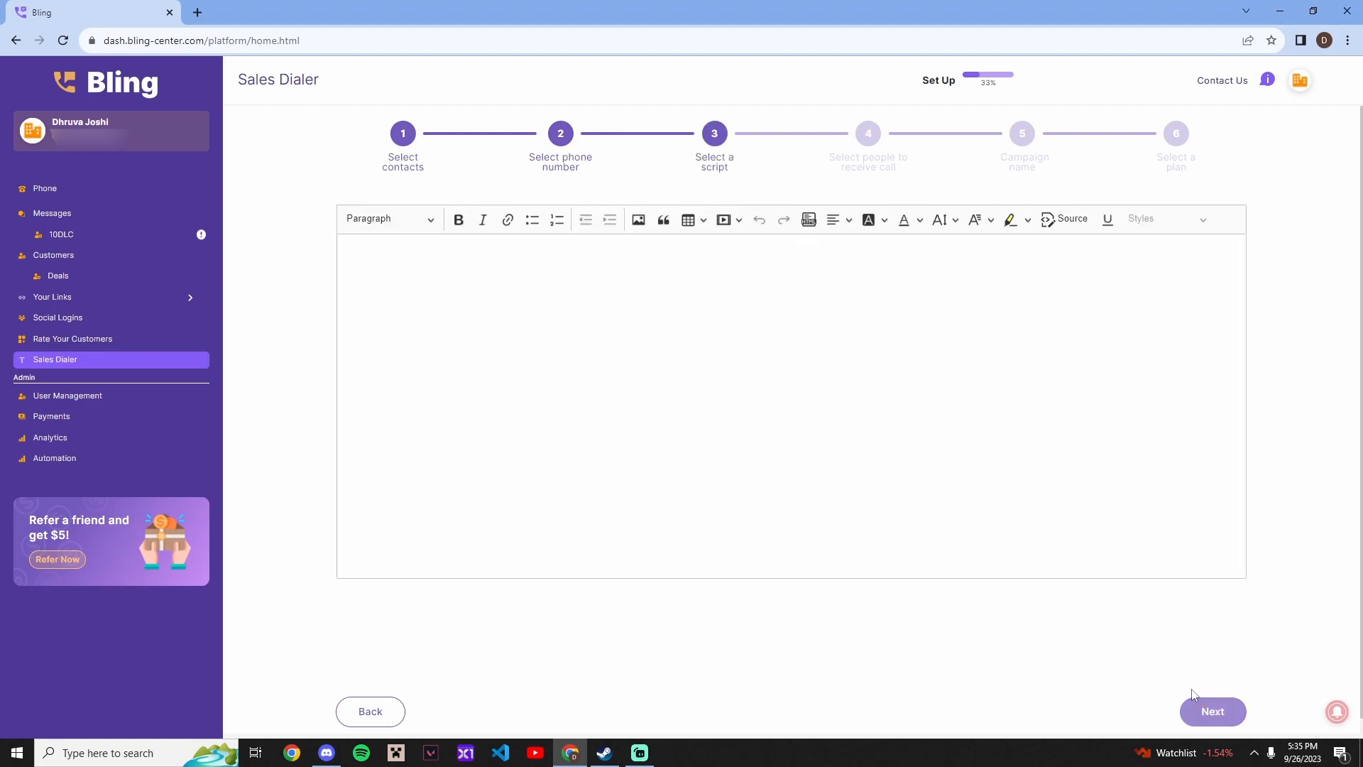
{"action": "left_click", "coordinate": [556, 296]}
{"action": "type", "text": "hi! do you want all of your customer communications in one place?"}
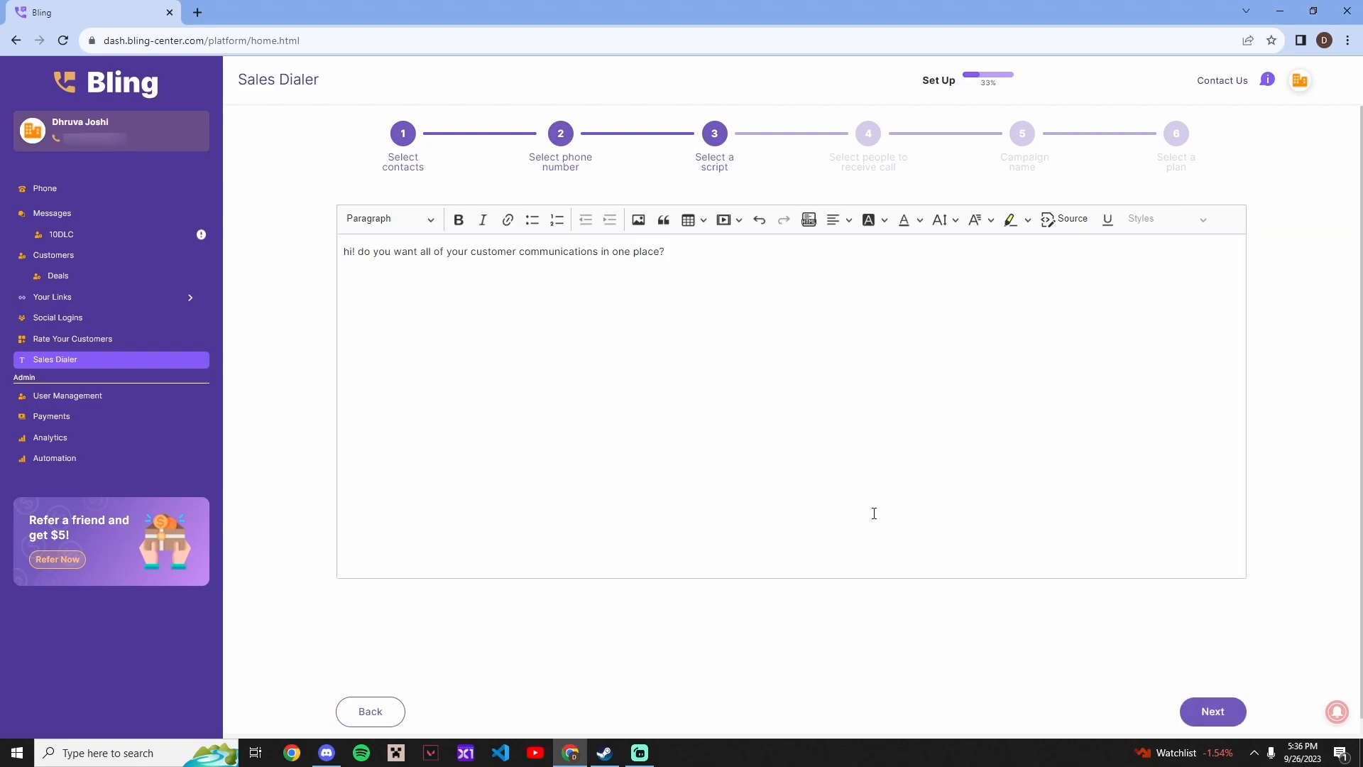
{"action": "left_click", "coordinate": [1212, 711]}
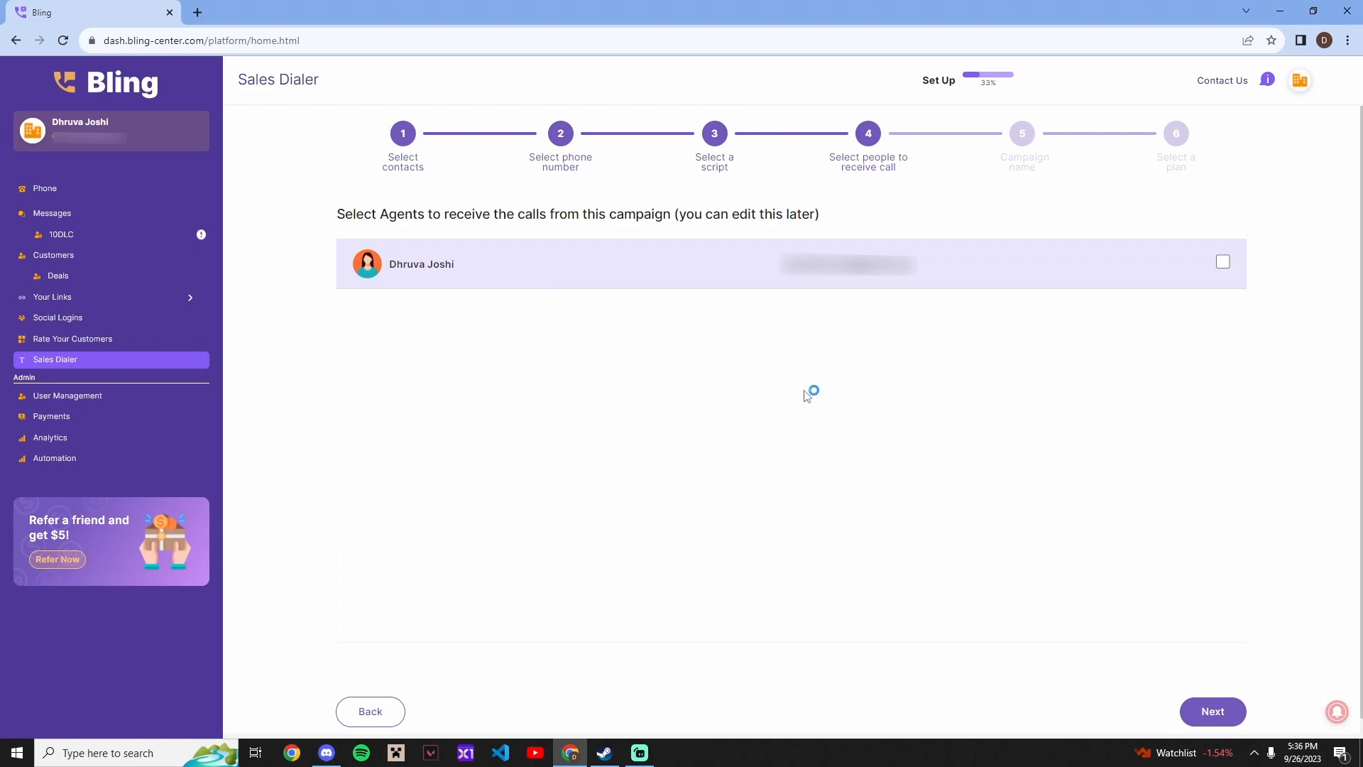
- Assign the listed agent to receive the campaign's calls and name the campaign "Sales Dialer Test 1"
{"action": "left_click", "coordinate": [1222, 263]}
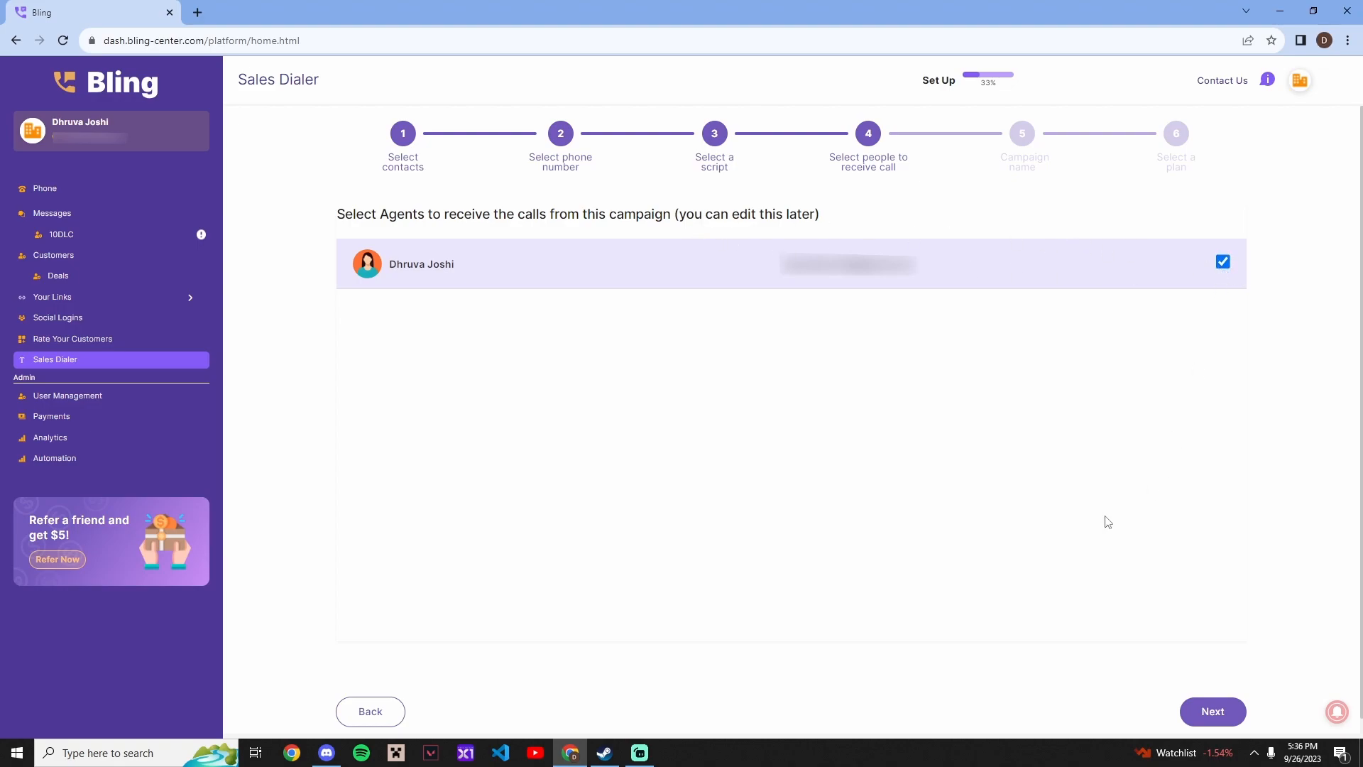
{"action": "left_click", "coordinate": [1213, 712]}
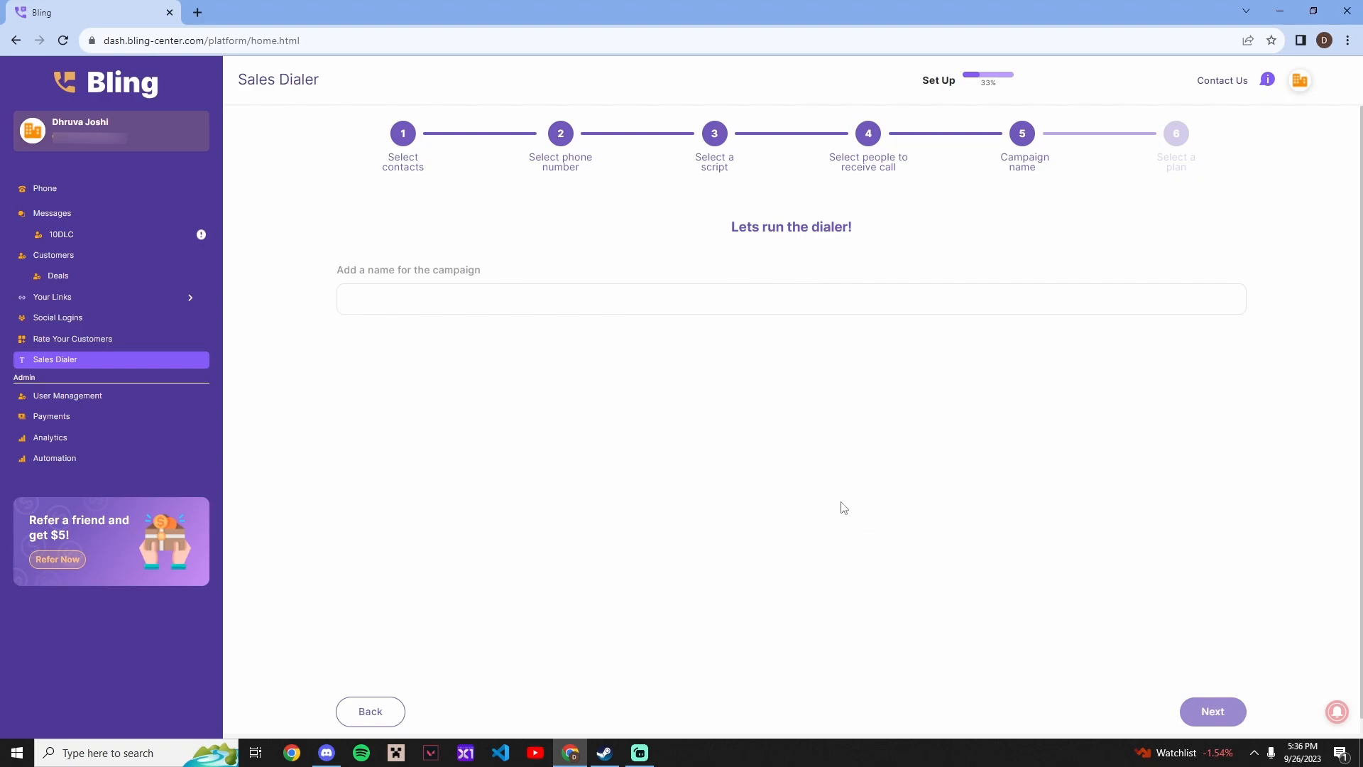
{"action": "left_click", "coordinate": [413, 296]}
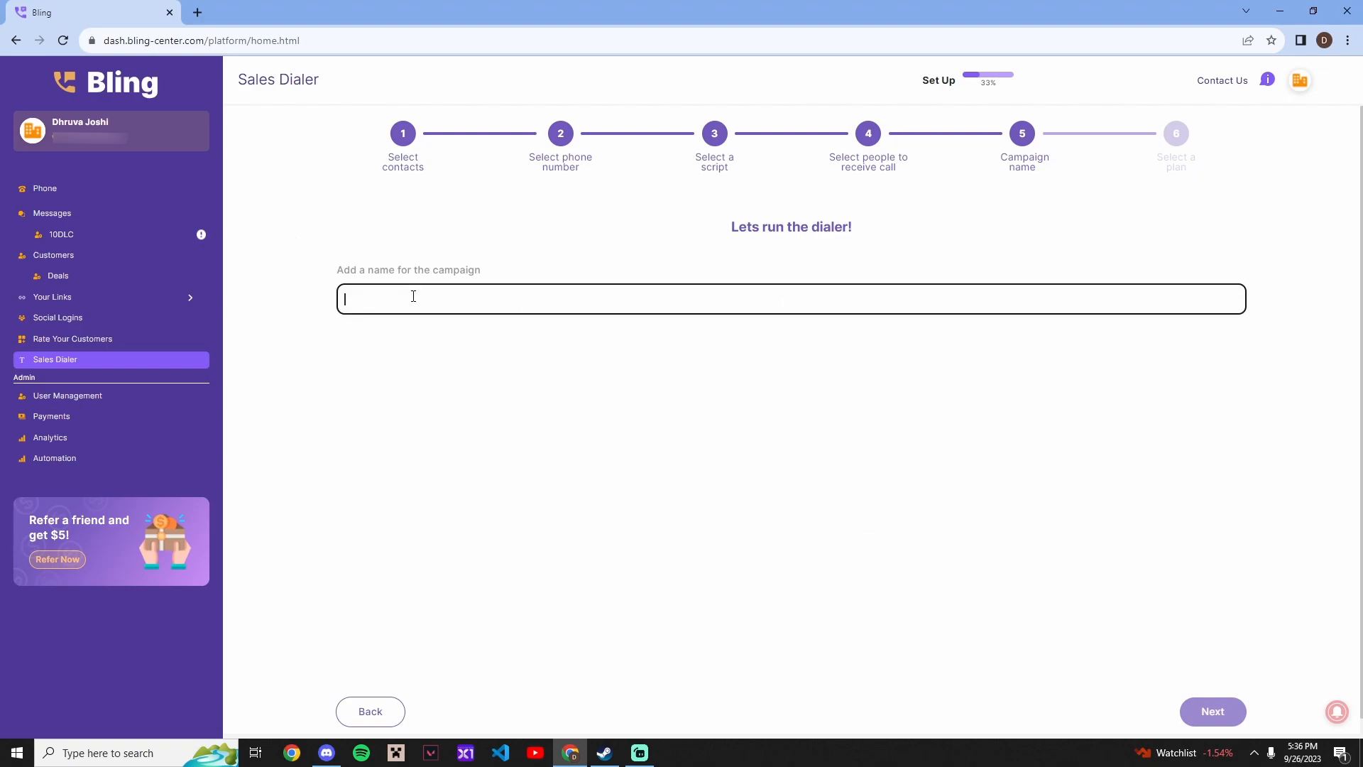
{"action": "type", "text": "Sales Dialer Tes"}
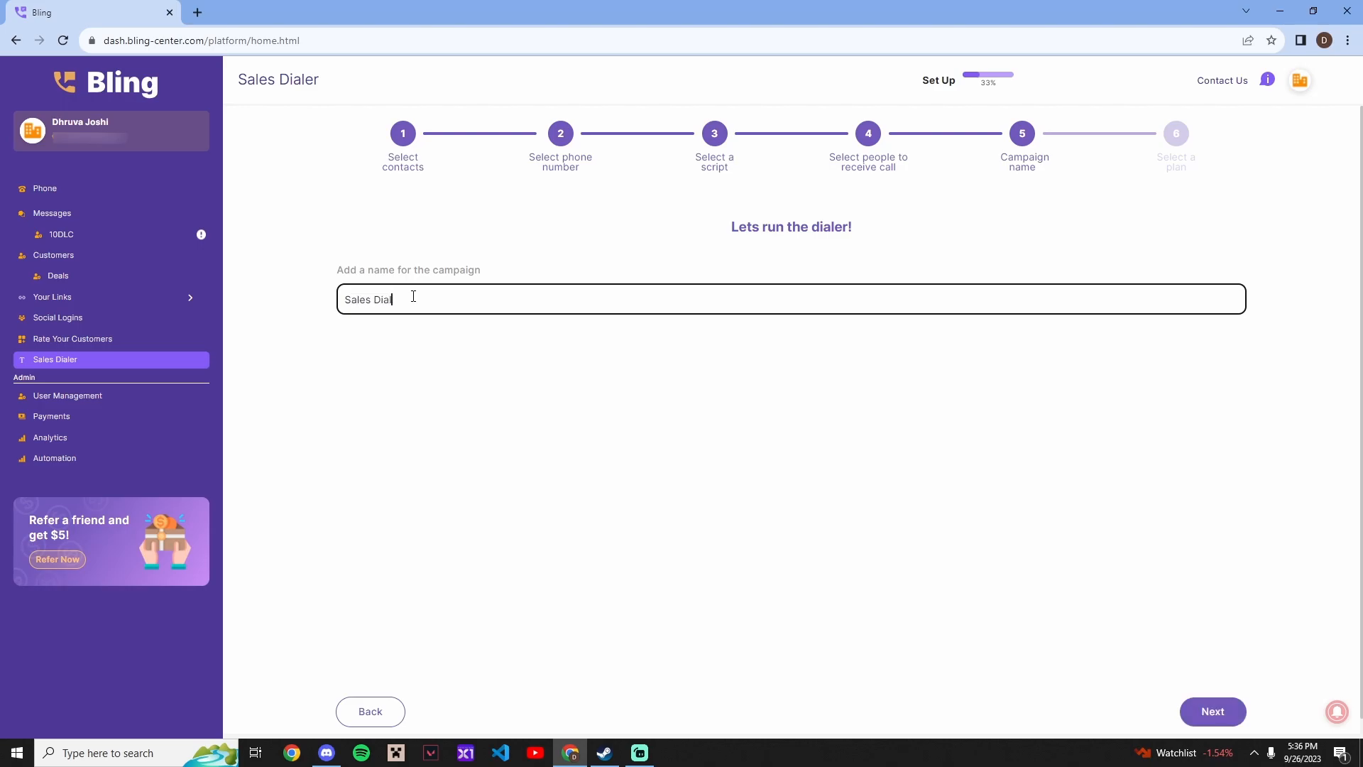
{"action": "type", "text": "t 1"}
{"action": "left_click", "coordinate": [1212, 709]}
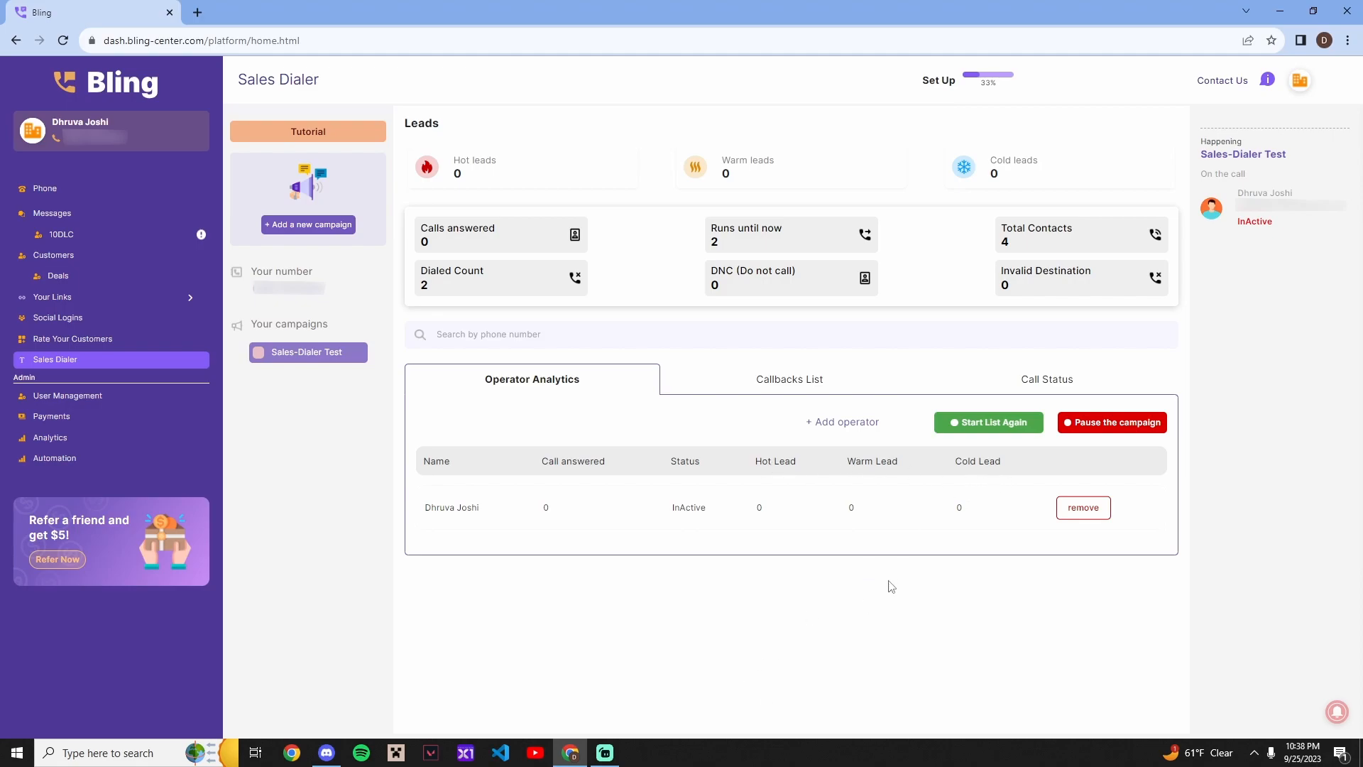
- View the call status of the Sales-Dialer Test campaign
{"action": "left_click", "coordinate": [1079, 377]}
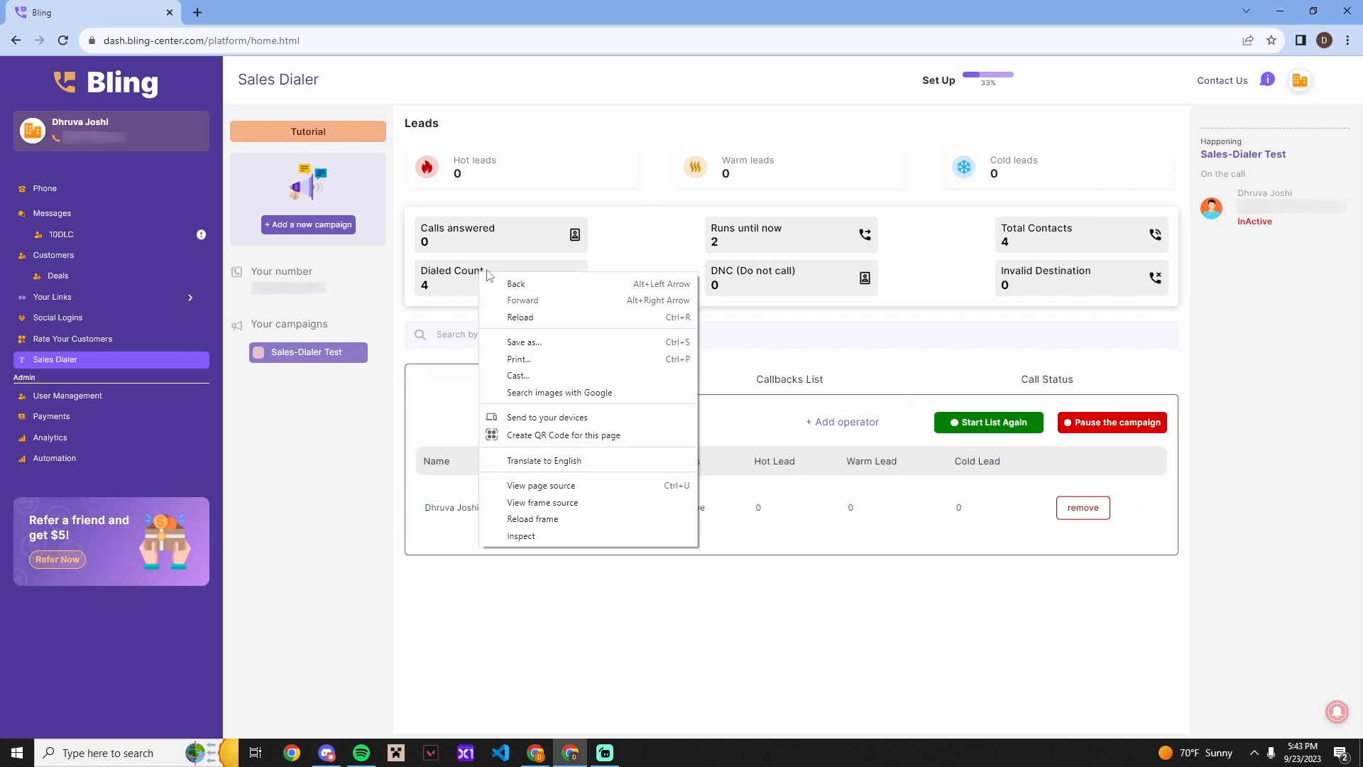
{"action": "left_click", "coordinate": [617, 256]}
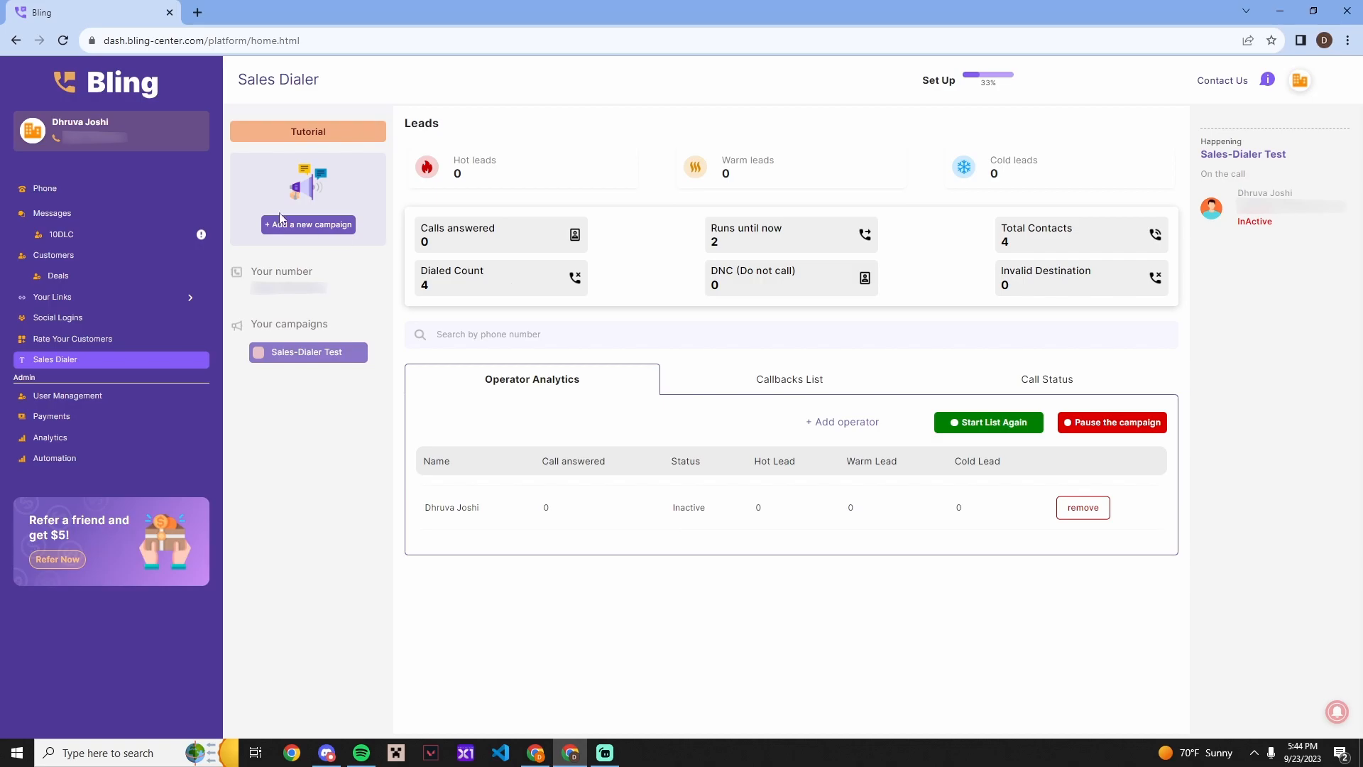
- Mark yourself available to take calls for the Sales-Dialer Test campaign in the phone's sales dialer
{"action": "left_click", "coordinate": [63, 190]}
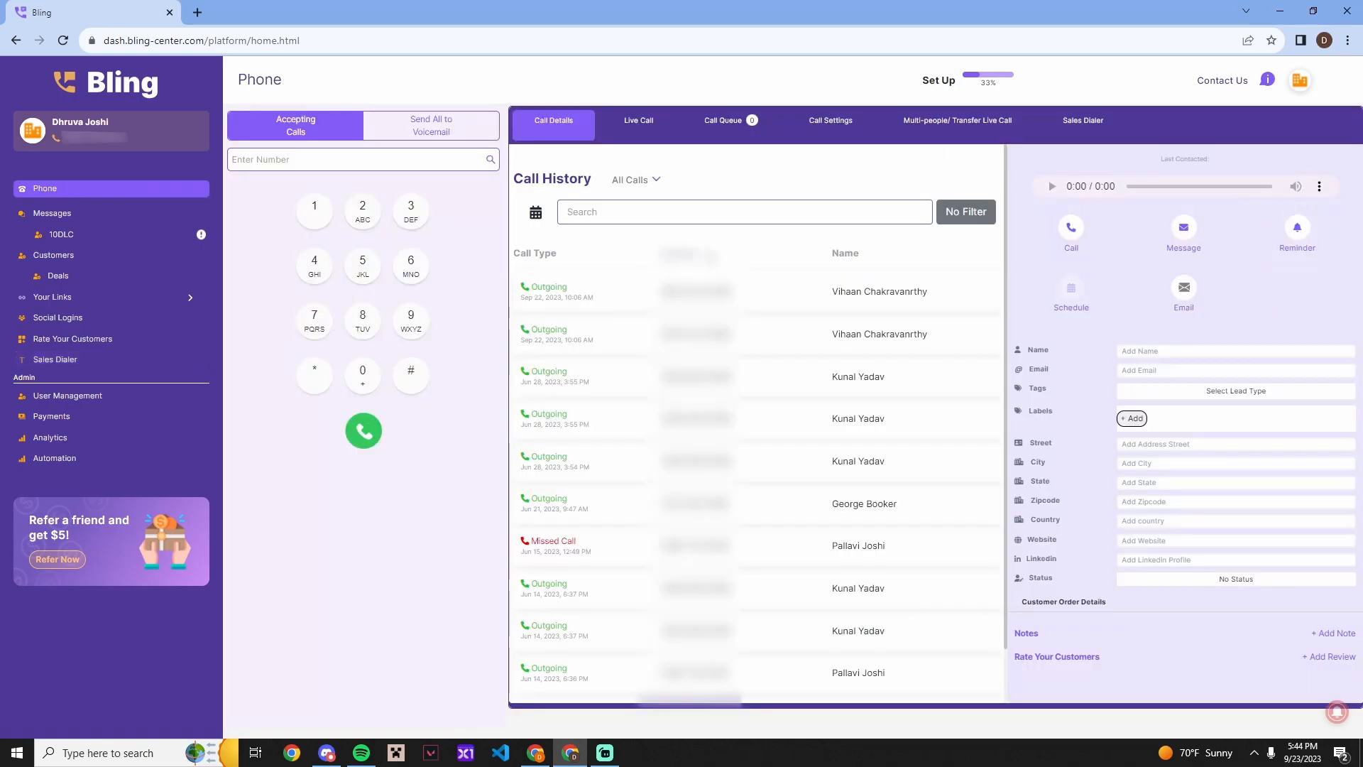
{"action": "left_click", "coordinate": [1098, 123]}
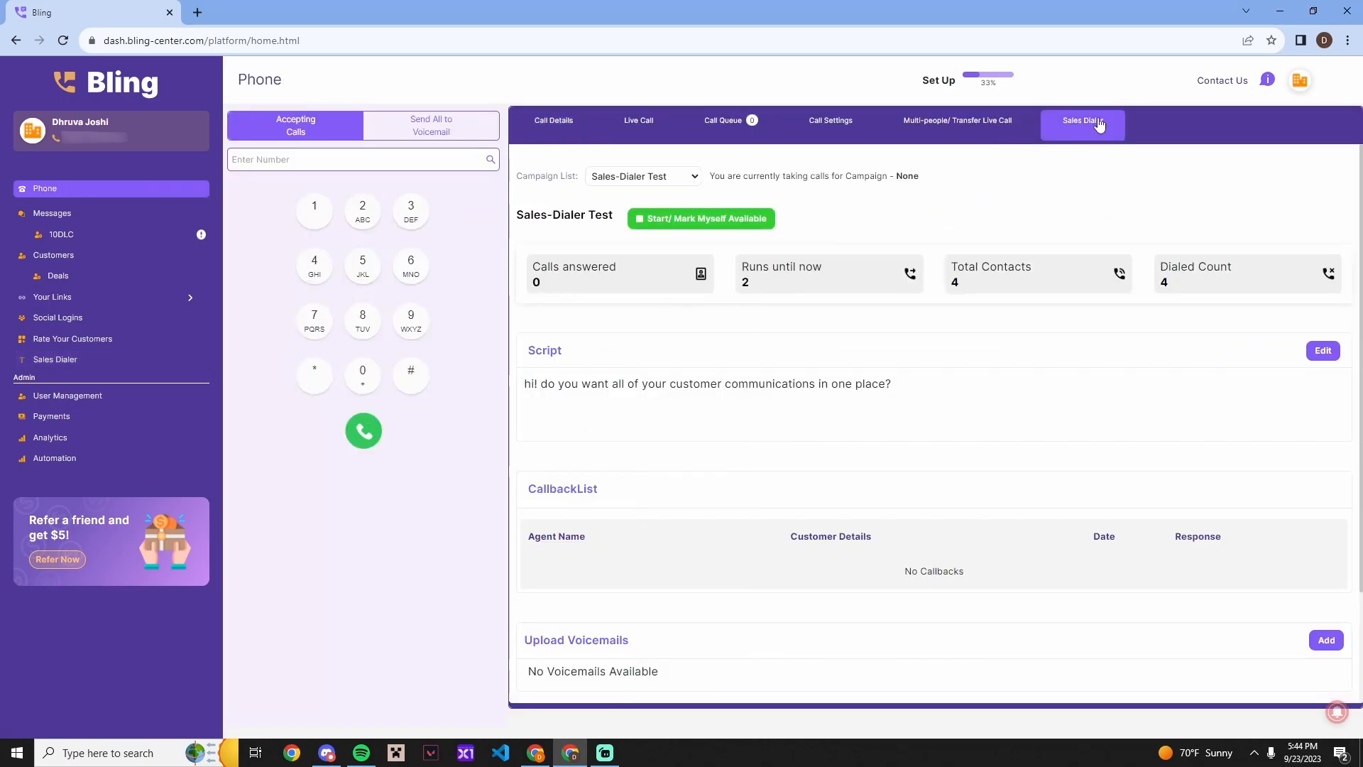
{"action": "left_click", "coordinate": [711, 224]}
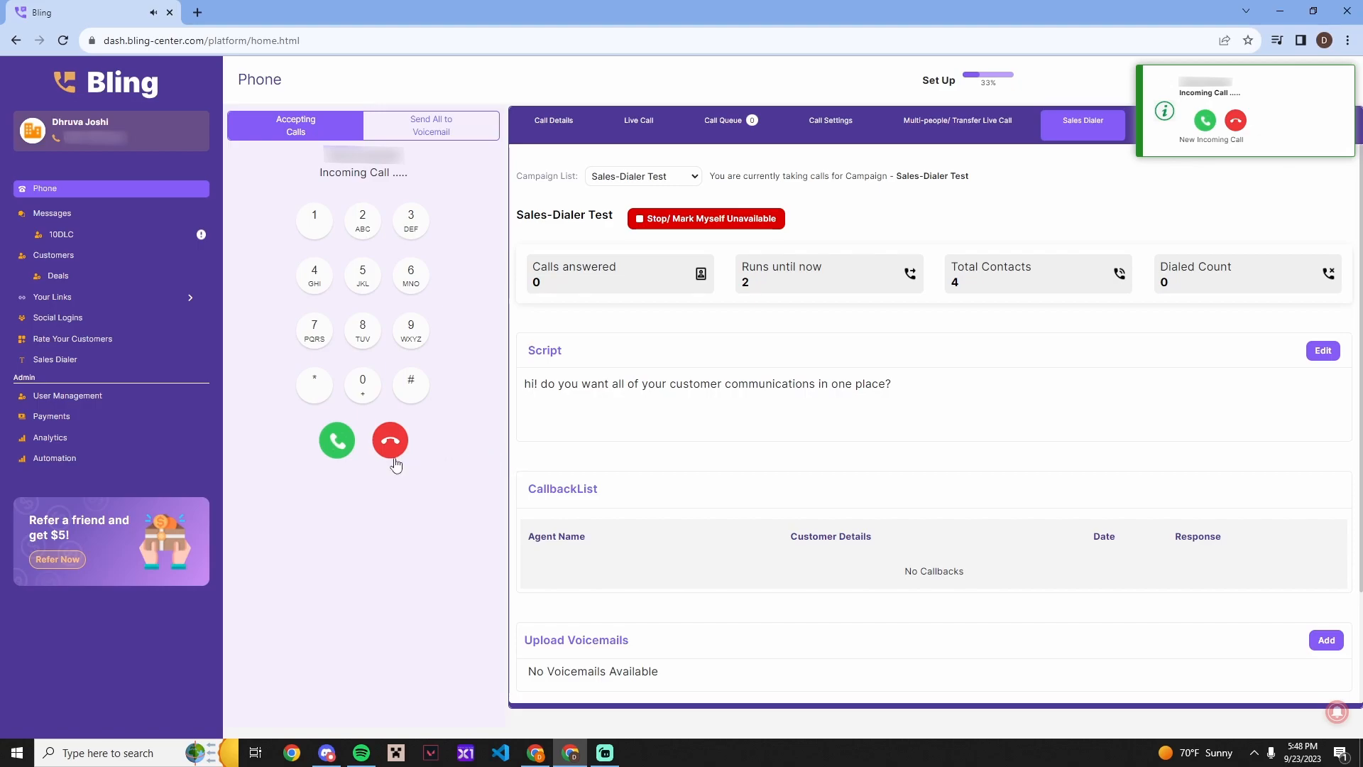
- Answer the incoming campaign call and hang up once the conversation is over
{"action": "left_click", "coordinate": [336, 444]}
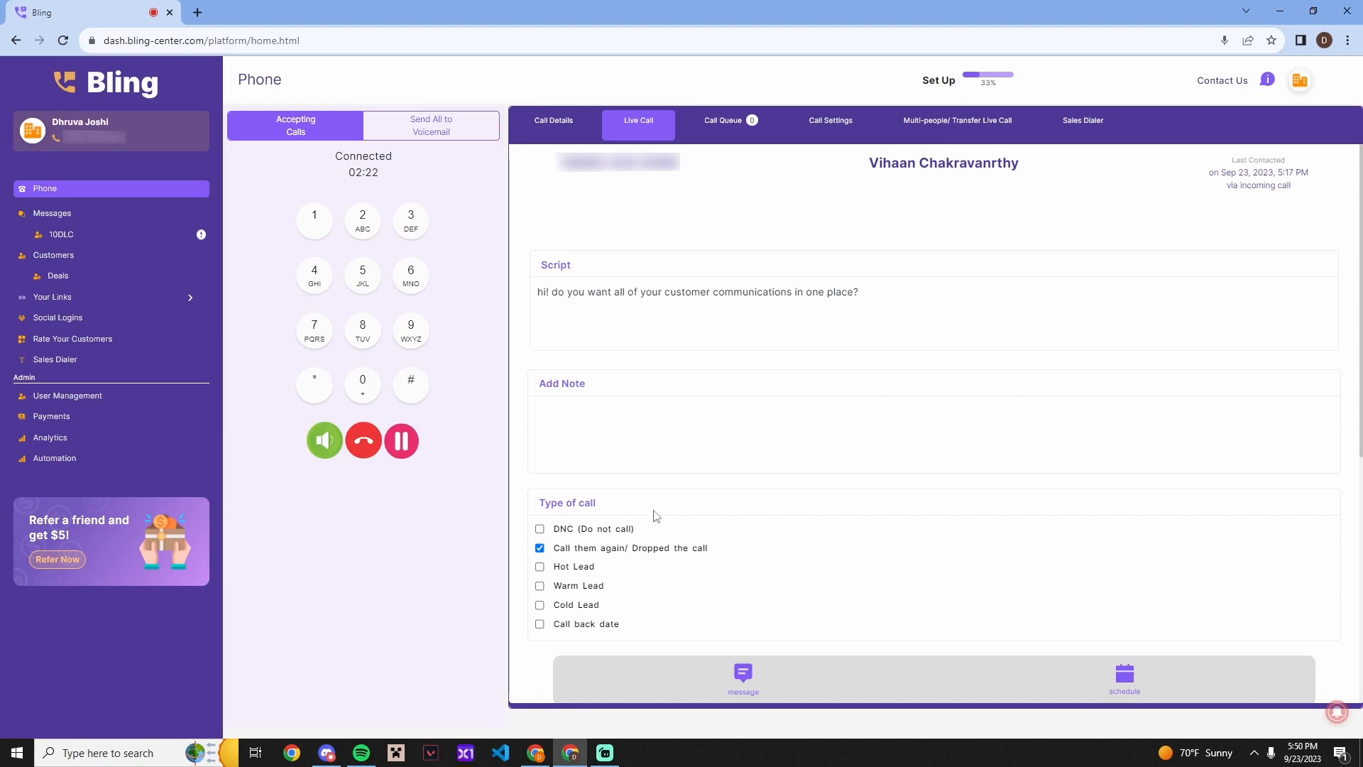
{"action": "left_click", "coordinate": [364, 445]}
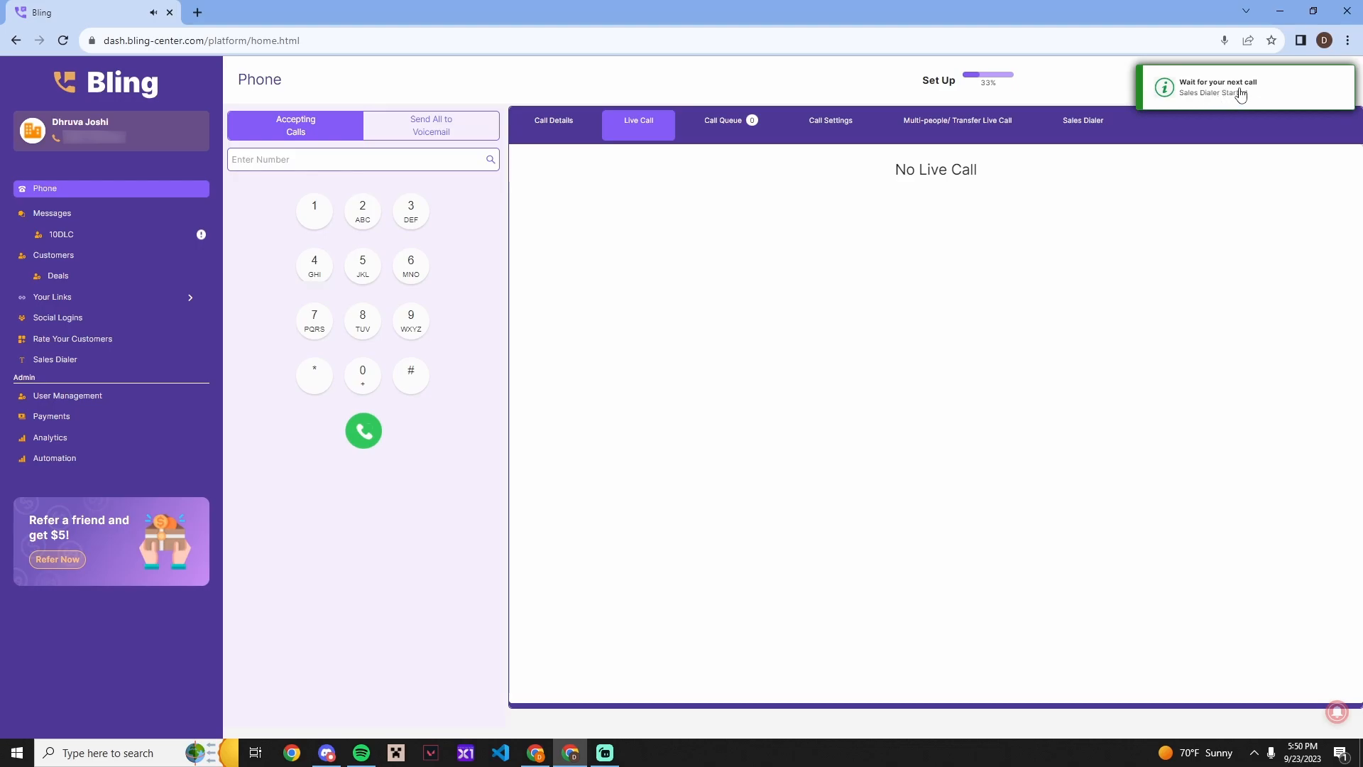
- Mark yourself unavailable for the Sales-Dialer Test campaign and return to the Sales Dialer overview
{"action": "left_click", "coordinate": [1096, 128]}
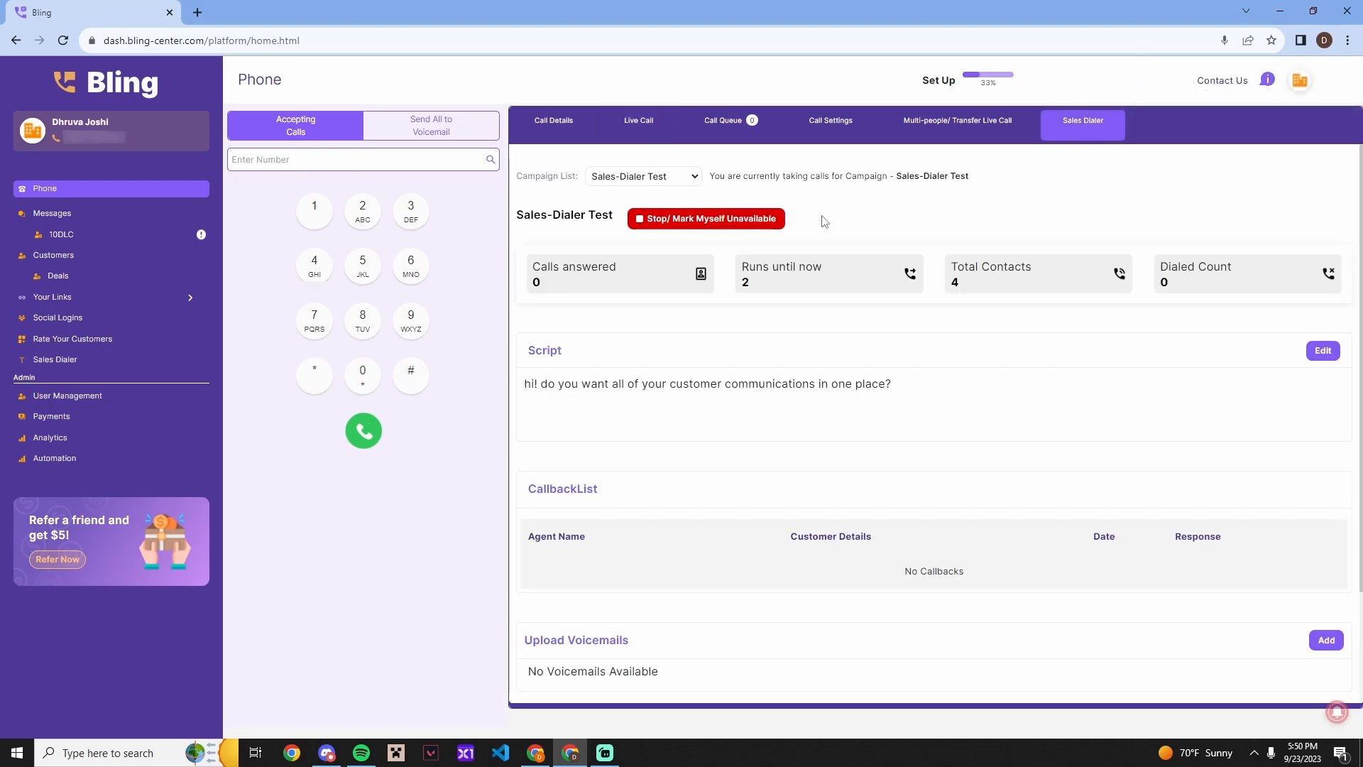
{"action": "left_click", "coordinate": [722, 225]}
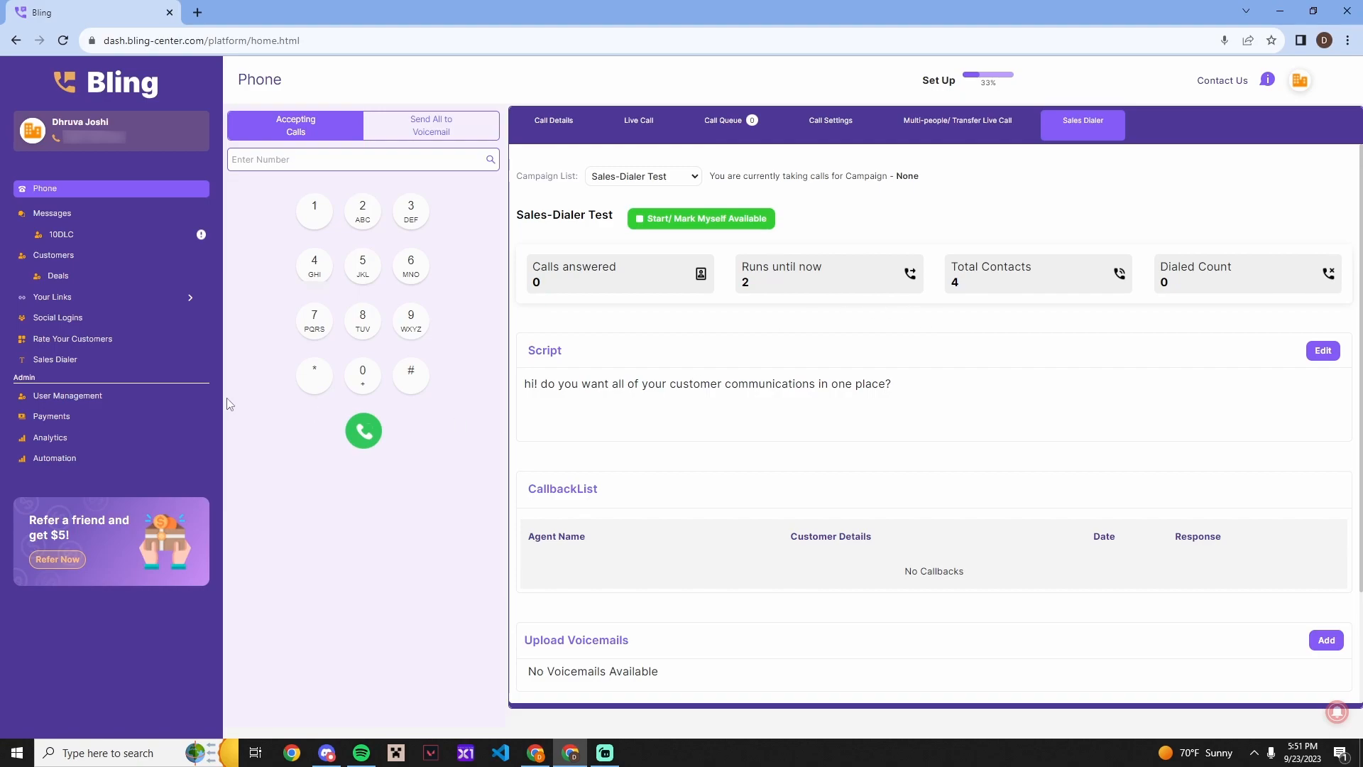
{"action": "left_click", "coordinate": [127, 363]}
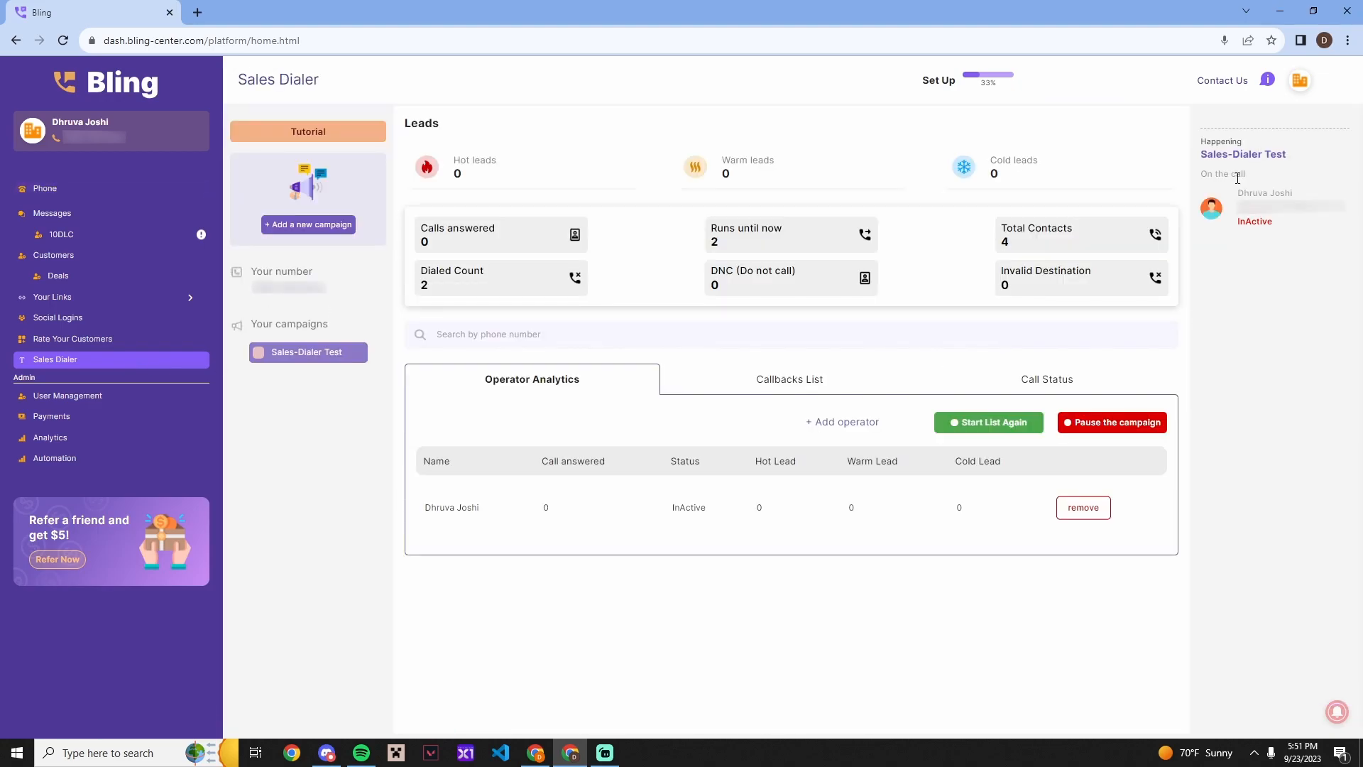